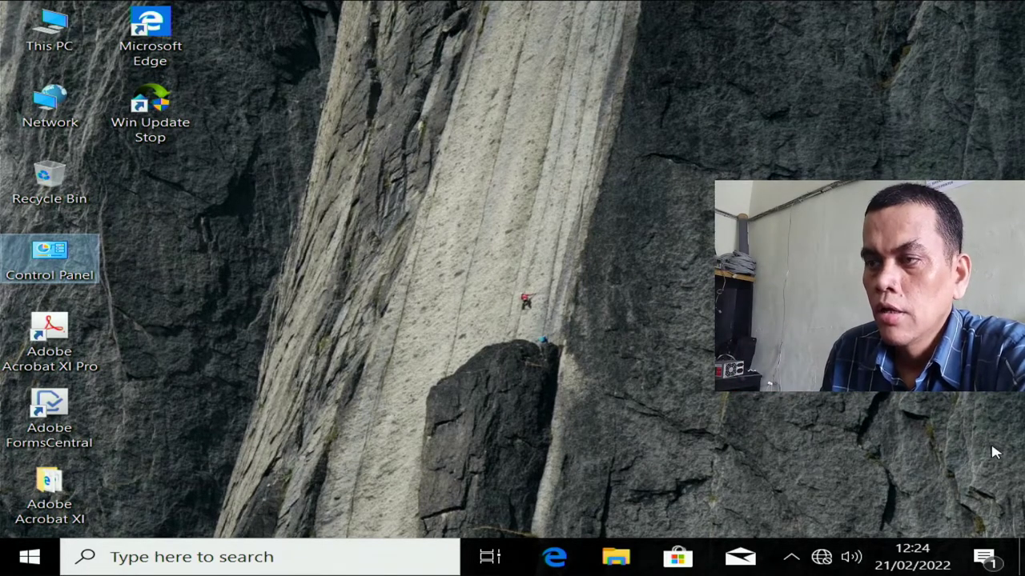
- Examine the hidden notification-area icons and the date and time calendar
click(792, 559)
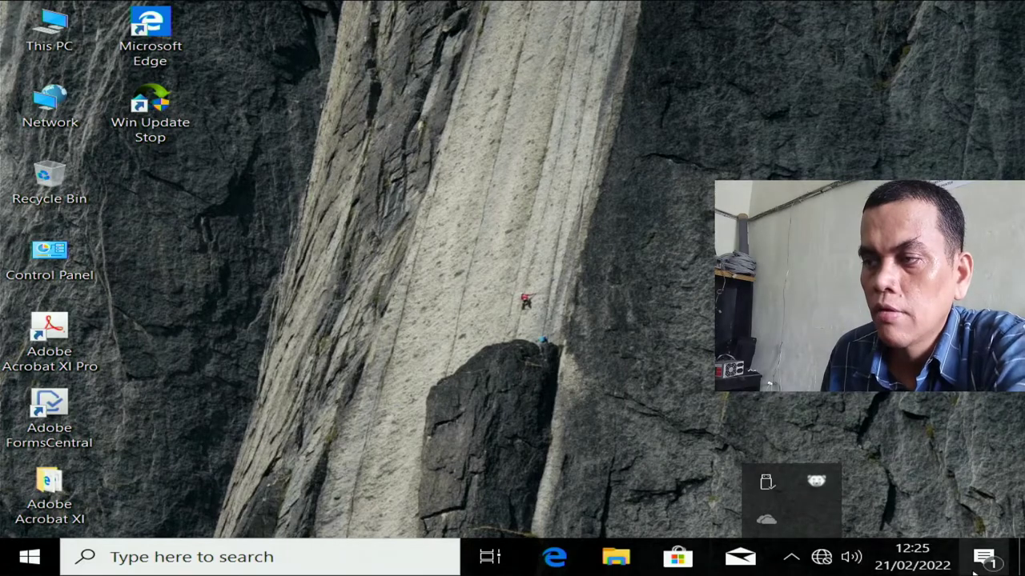
click(951, 560)
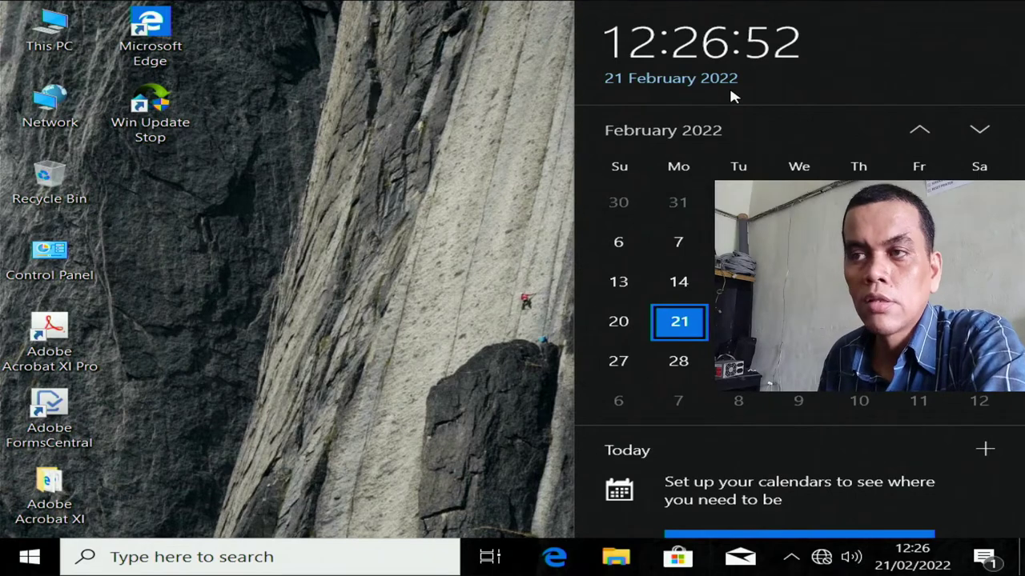
click(415, 293)
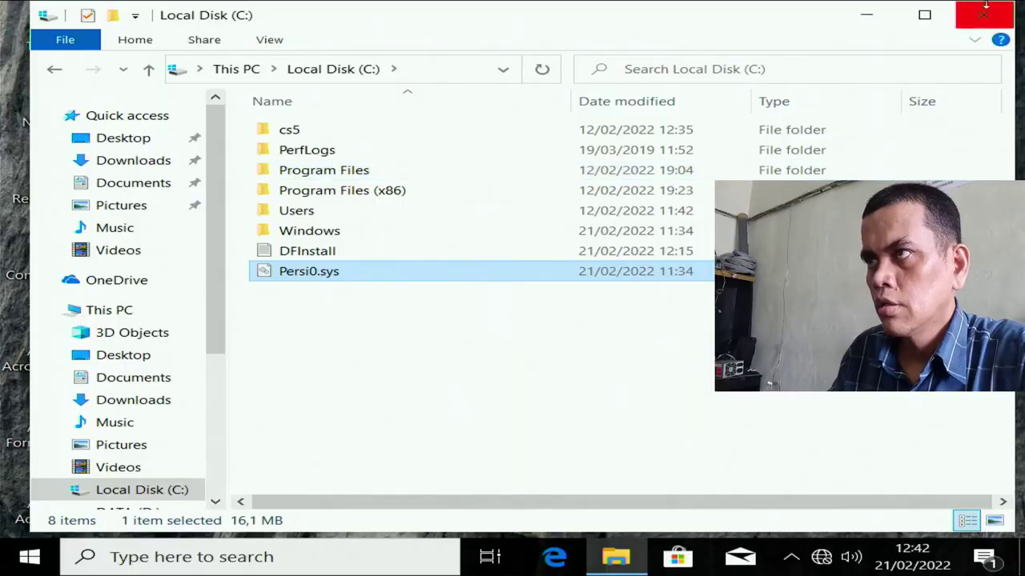
- Inspect the Persi0.sys file on Local Disk (C:) and the files on the JULIA (E:) drive
click(984, 15)
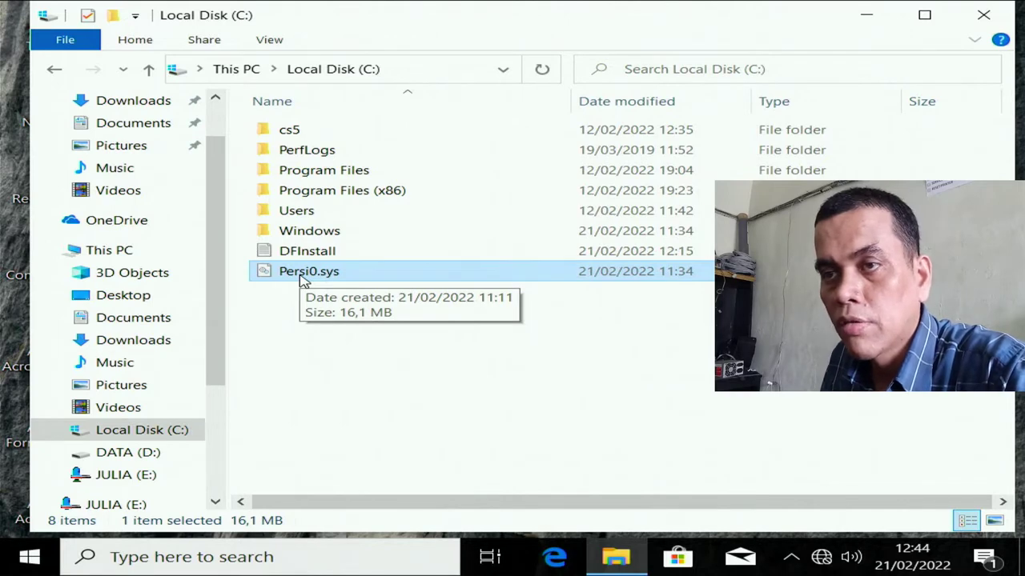
click(183, 432)
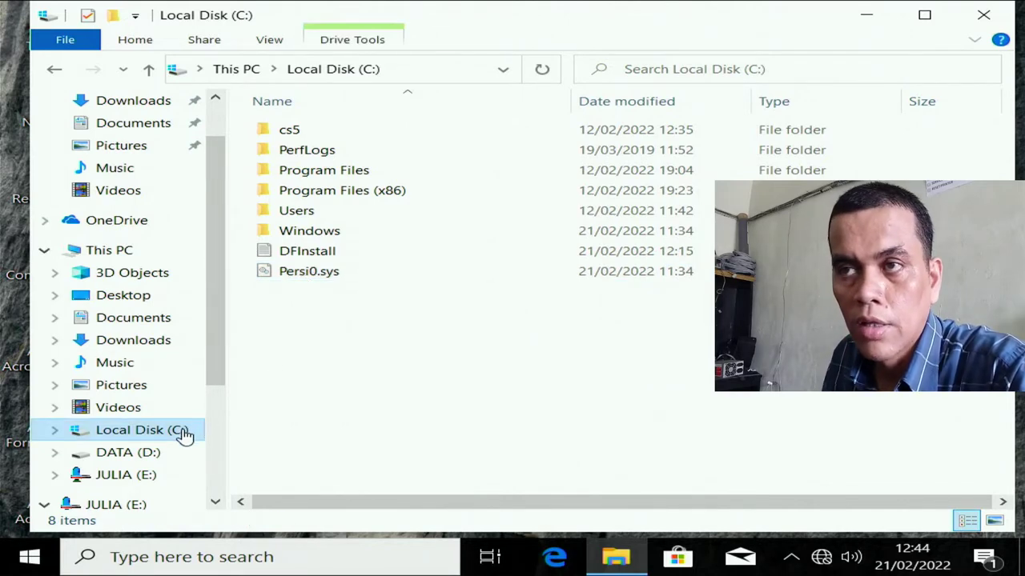
click(305, 273)
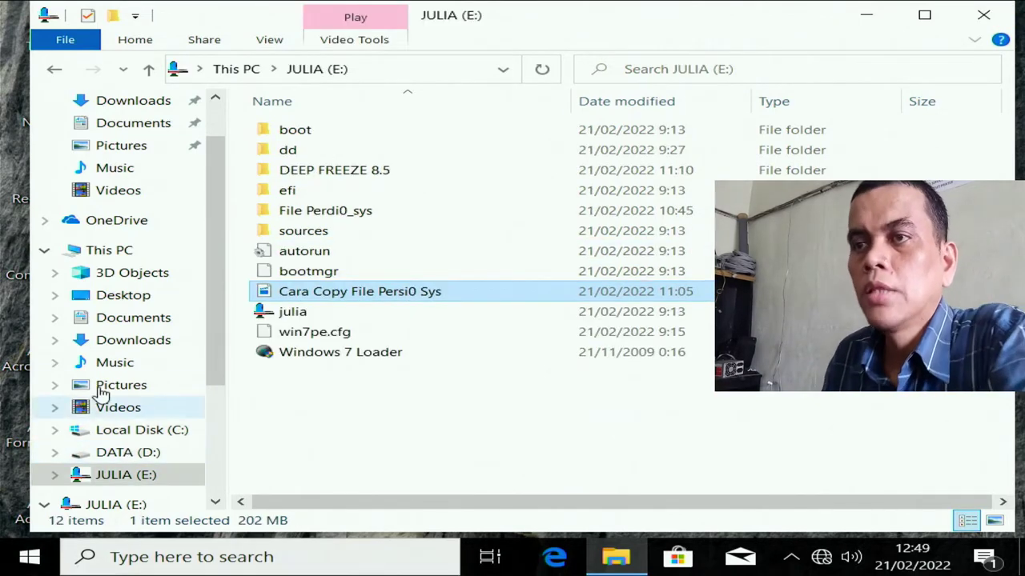
click(292, 315)
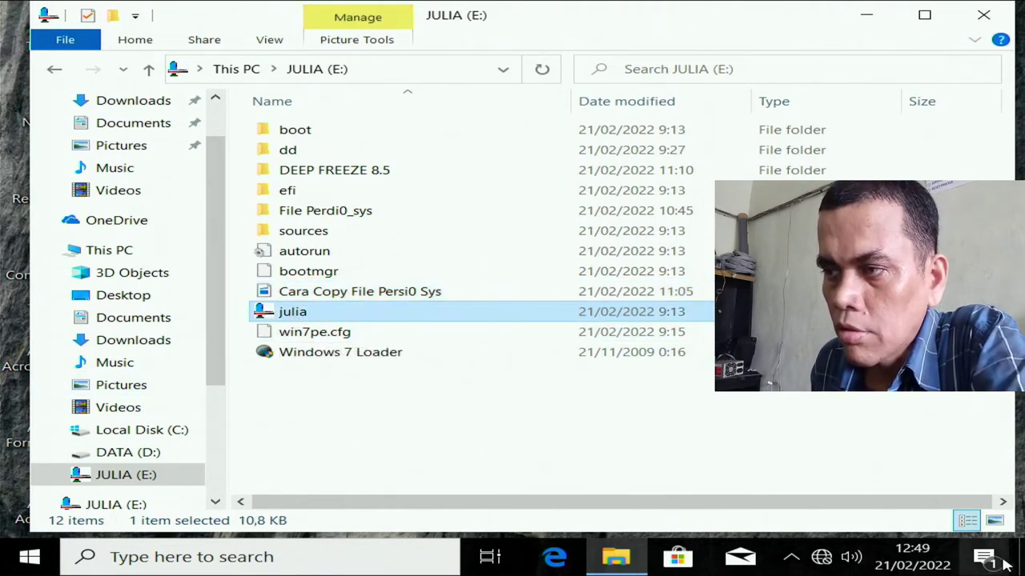
- Return to the desktop and restart the computer
click(791, 557)
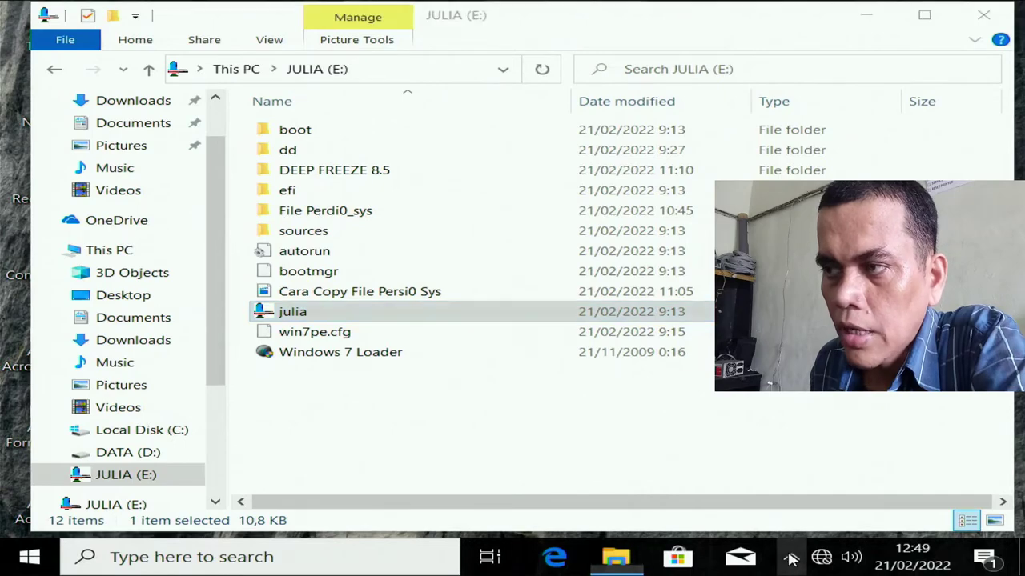
key(super+d)
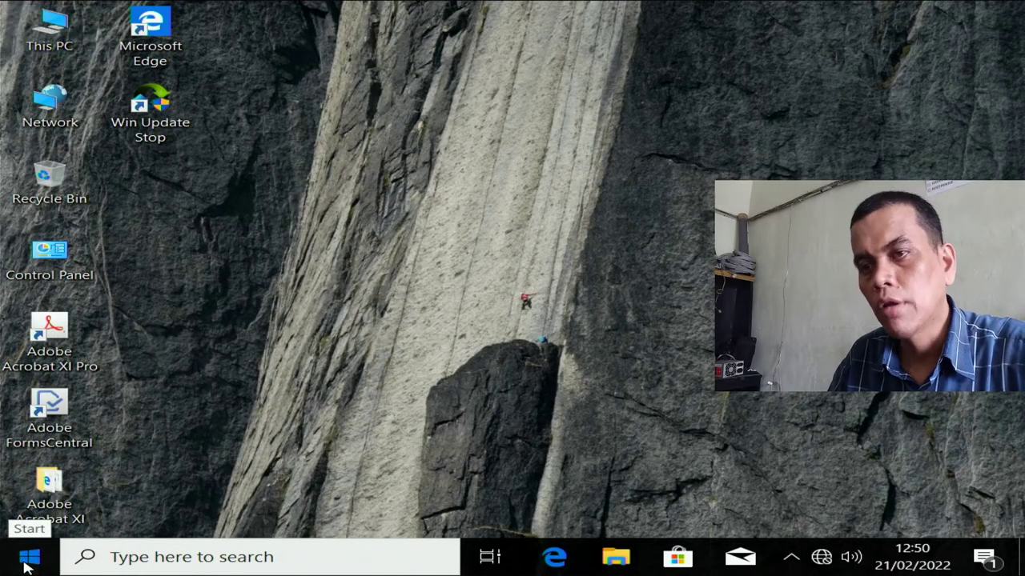
click(27, 560)
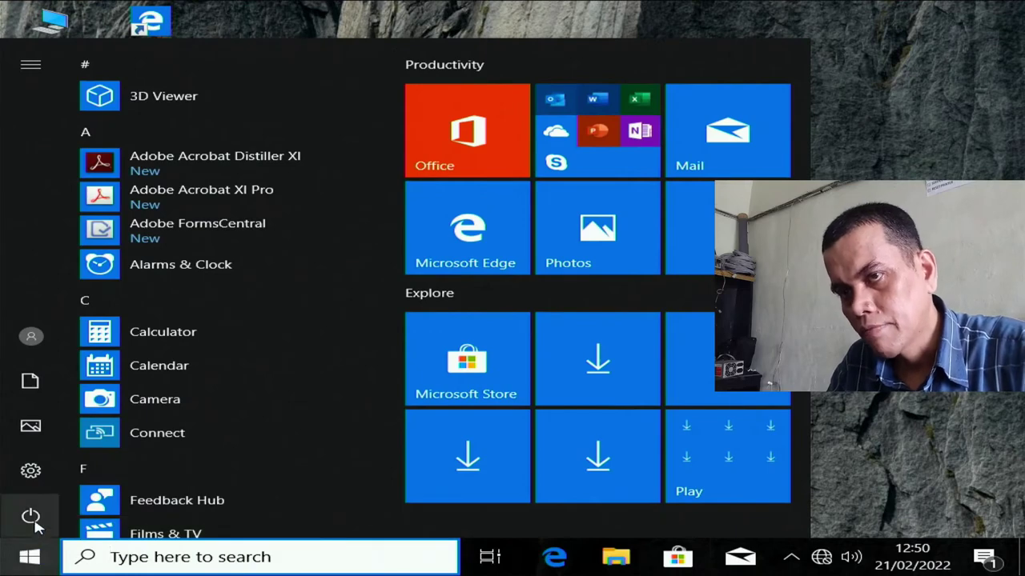
click(30, 516)
click(89, 479)
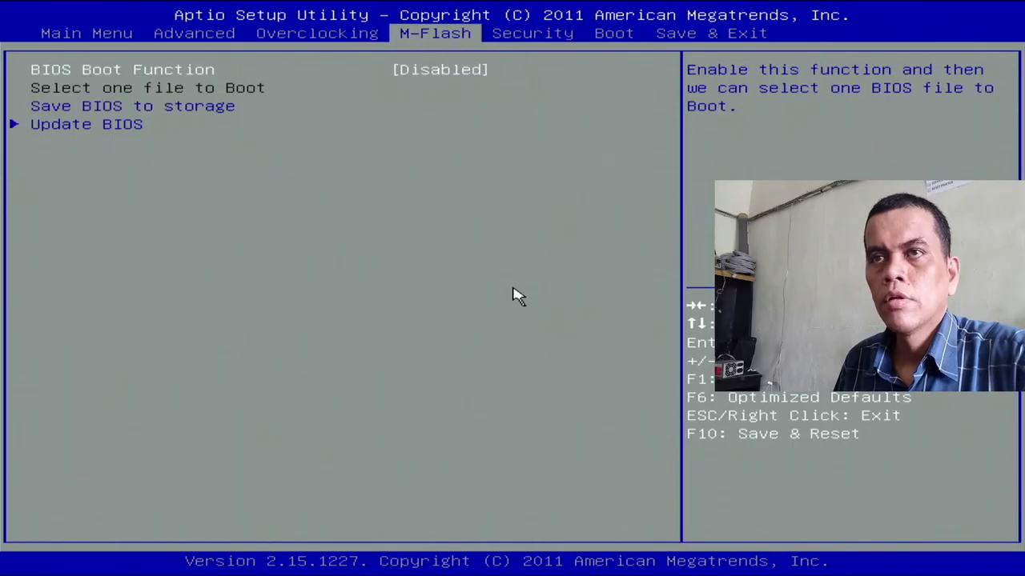
- Check the boot option priorities in the BIOS setup, then save and reset to boot from the USB key
key(Left)
key(Left)
key(Left)
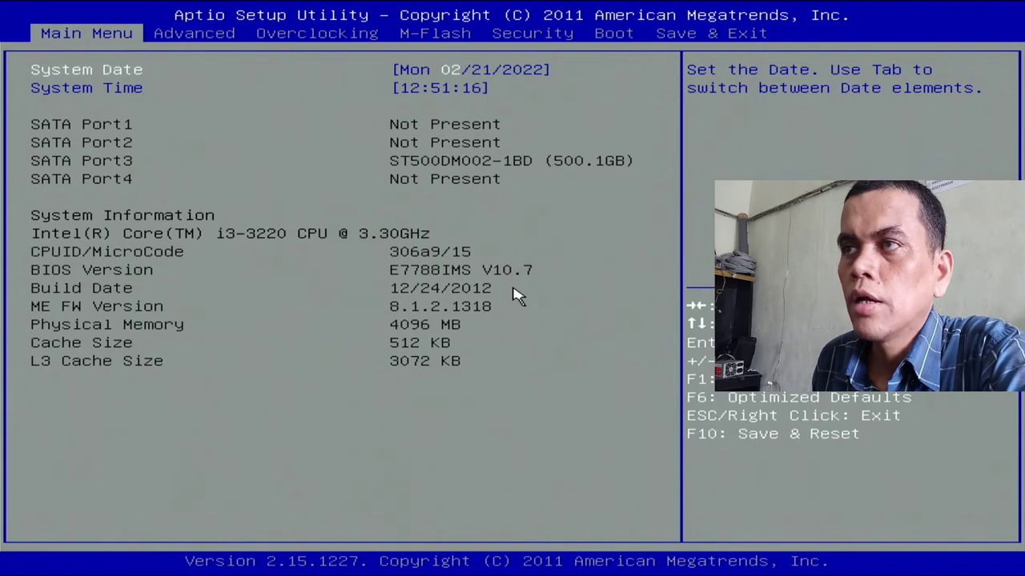
key(Right)
key(Right)
key(Right)
key(Right)
key(Right)
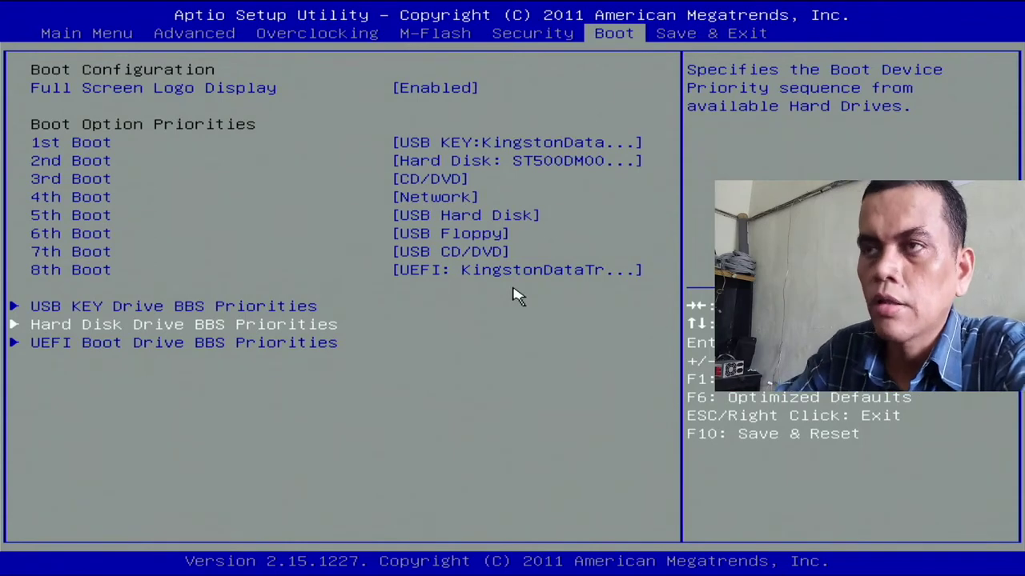
key(F10)
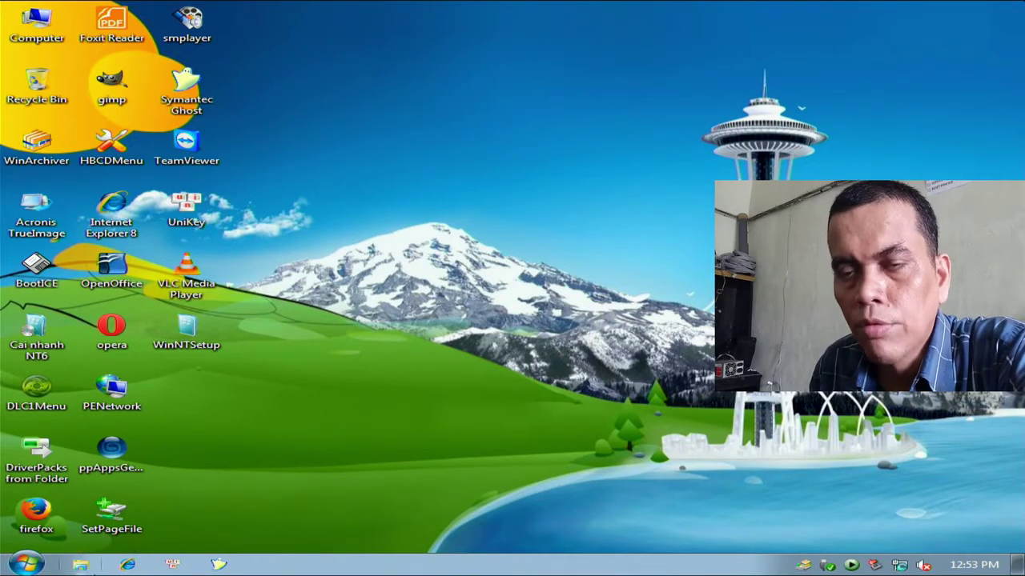
- Open Local Disk (D:) in the file browser and dismiss the driver installation notice
click(80, 566)
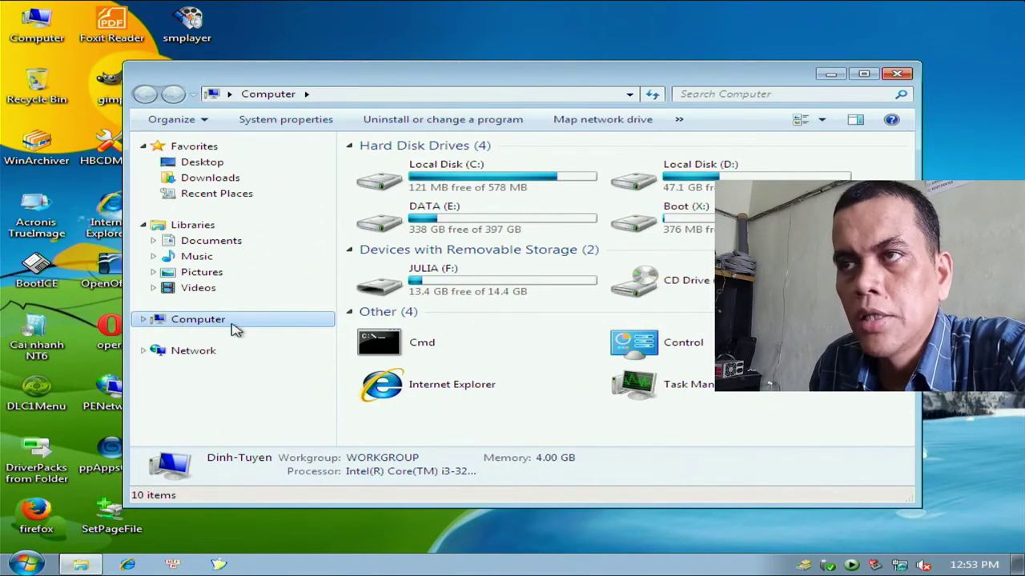
click(446, 174)
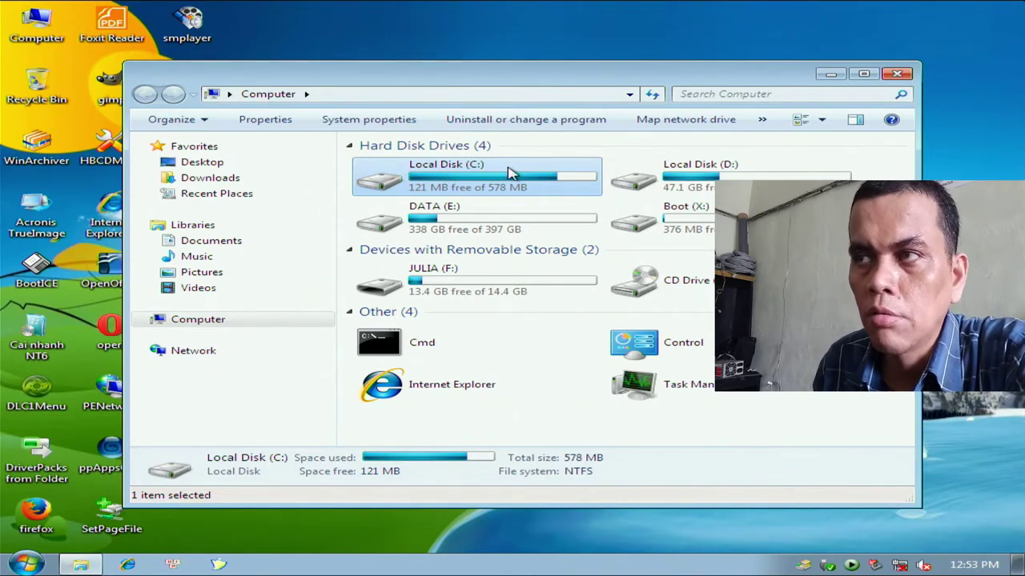
click(693, 183)
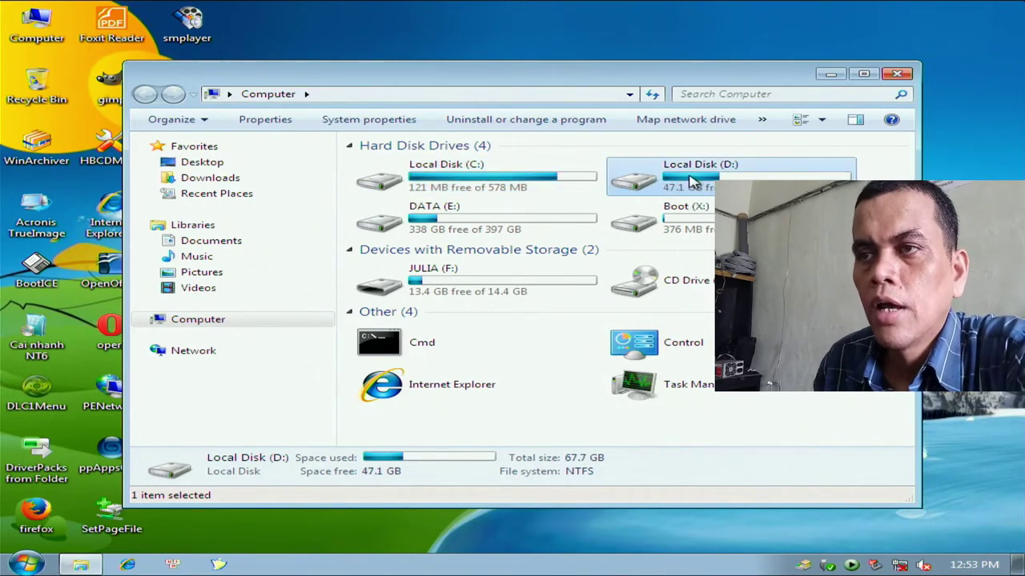
double_click(693, 183)
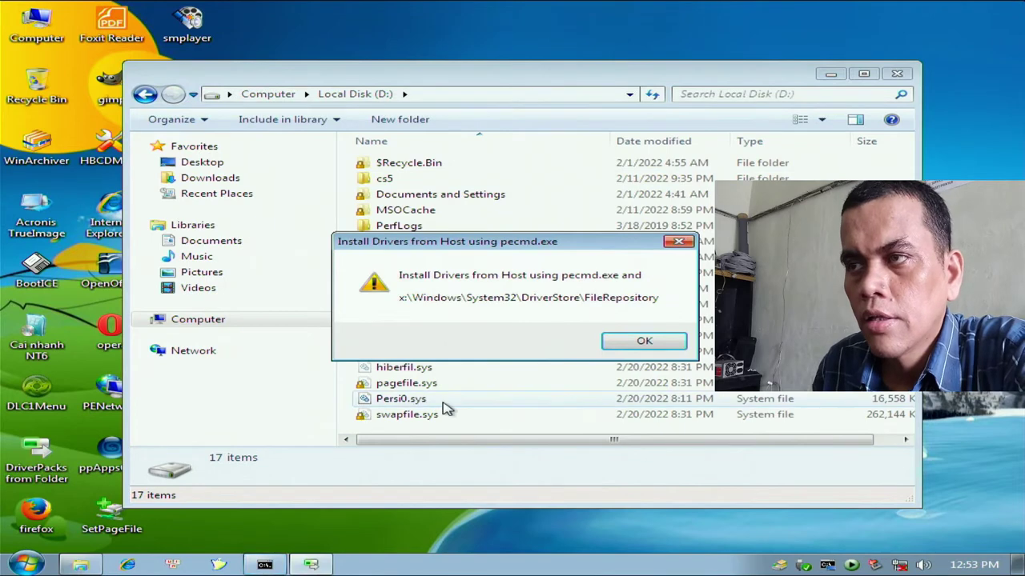
click(613, 343)
click(619, 342)
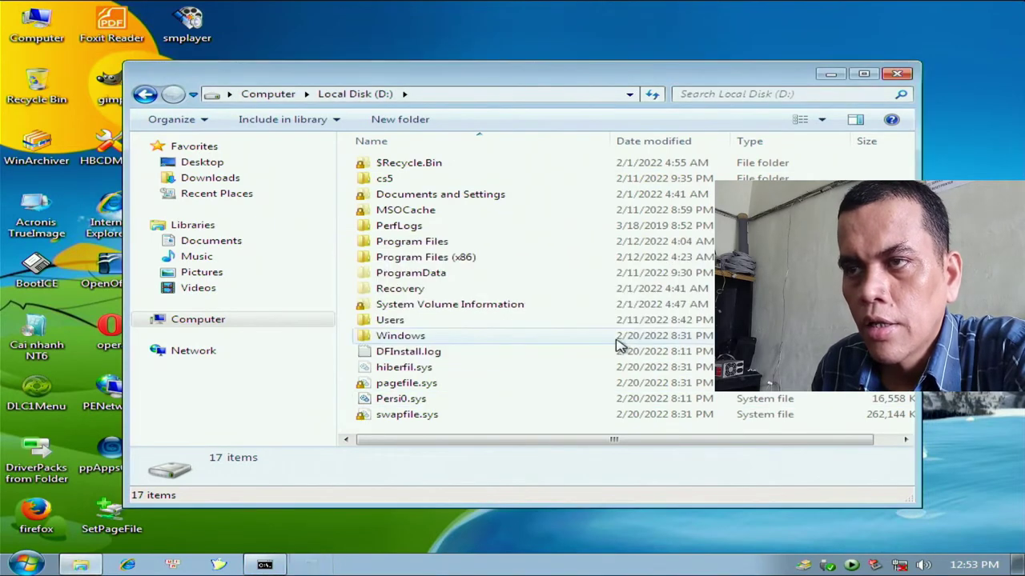
- Delete Persi0.sys from Local Disk (D:), moving it to the Recycle Bin
click(402, 400)
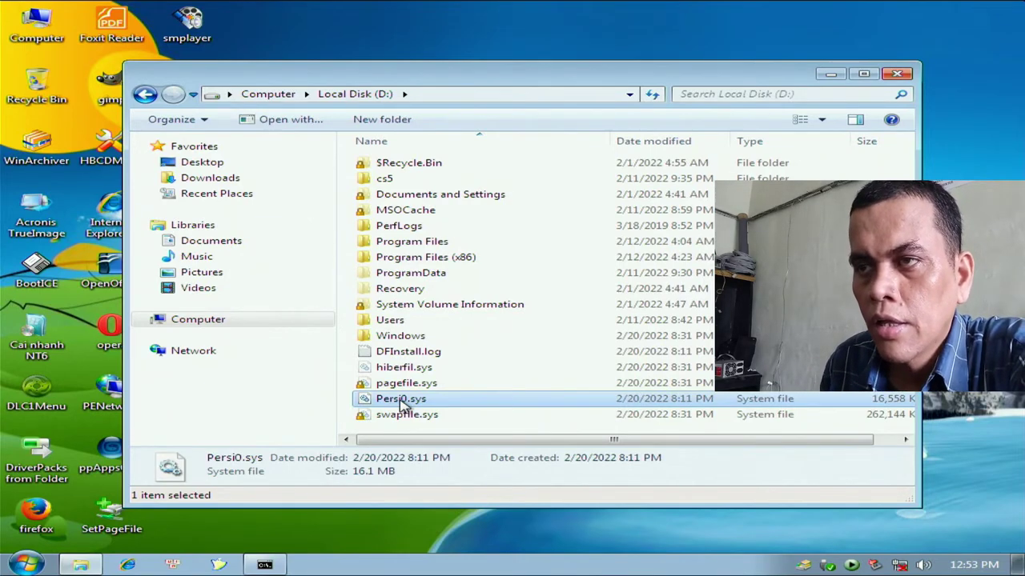
right_click(402, 404)
click(429, 354)
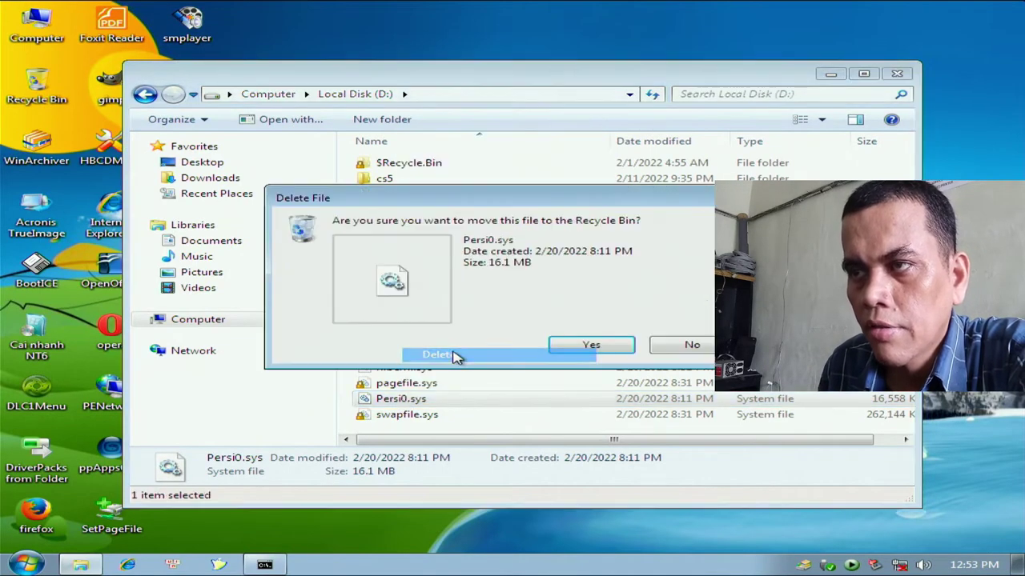
click(590, 344)
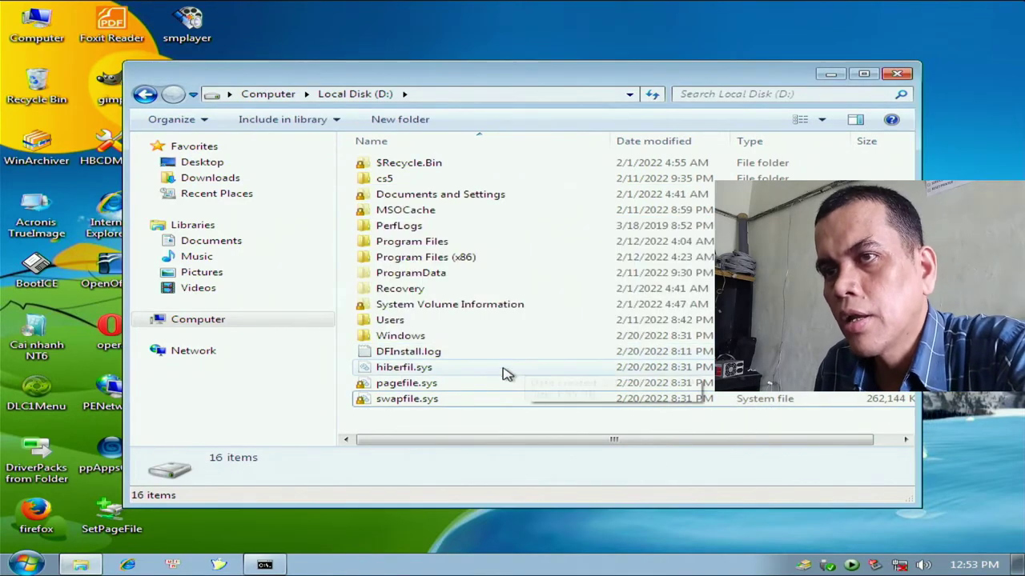
- Copy Persi0.sys from the File Perdi0_sys folder on JULIA (F:) into the root of Local Disk (D:)
click(143, 321)
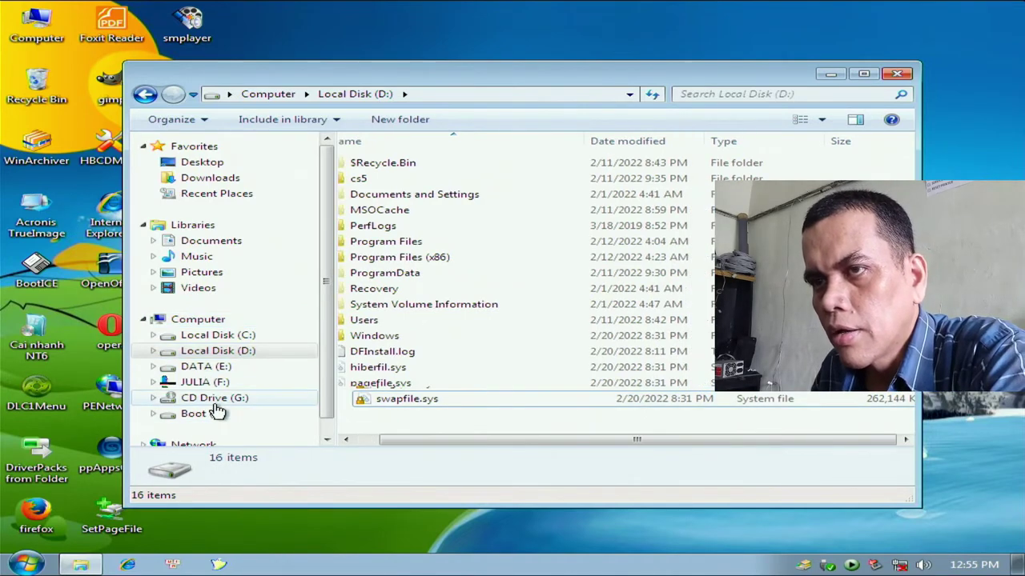
click(200, 383)
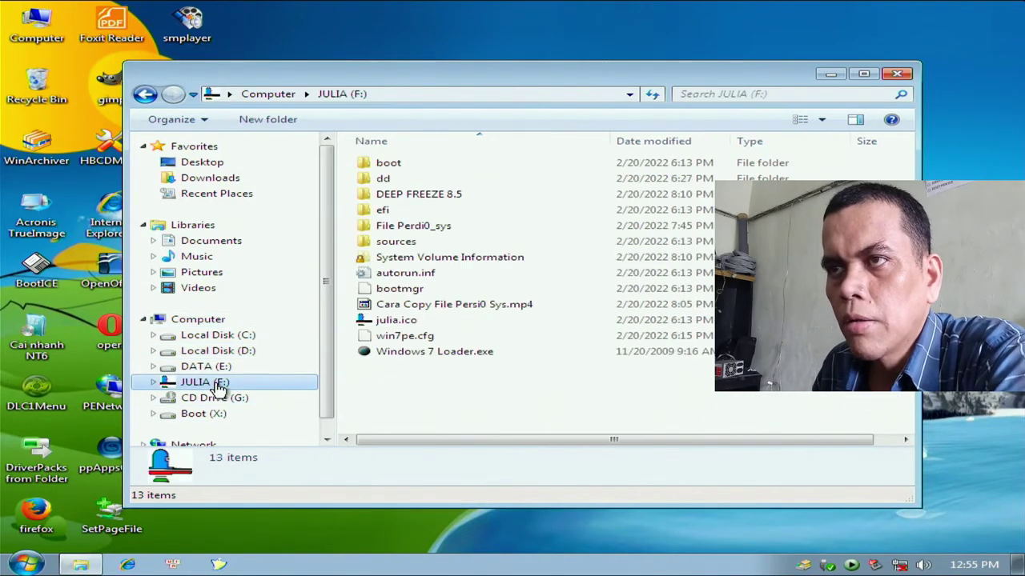
double_click(422, 228)
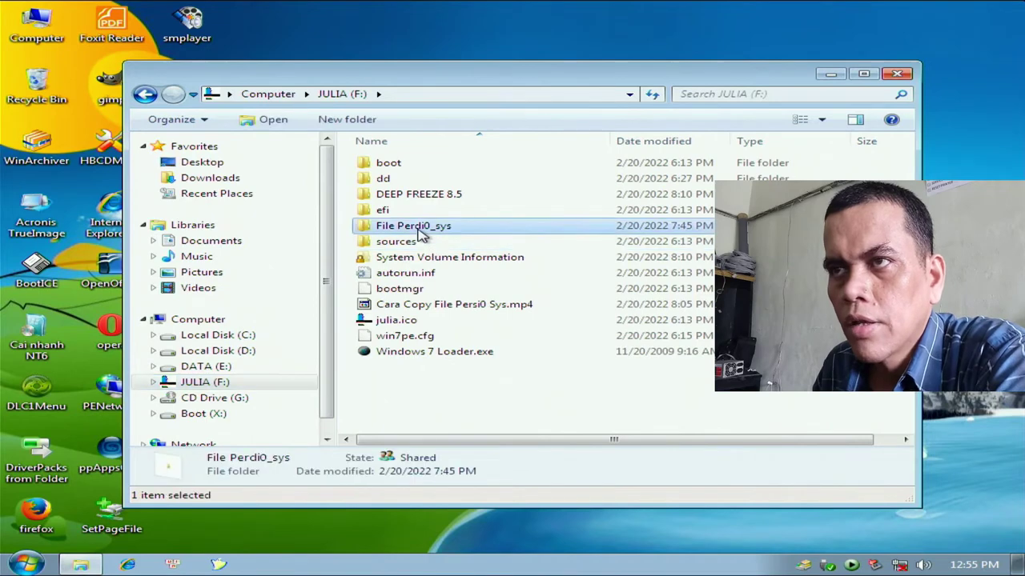
right_click(409, 166)
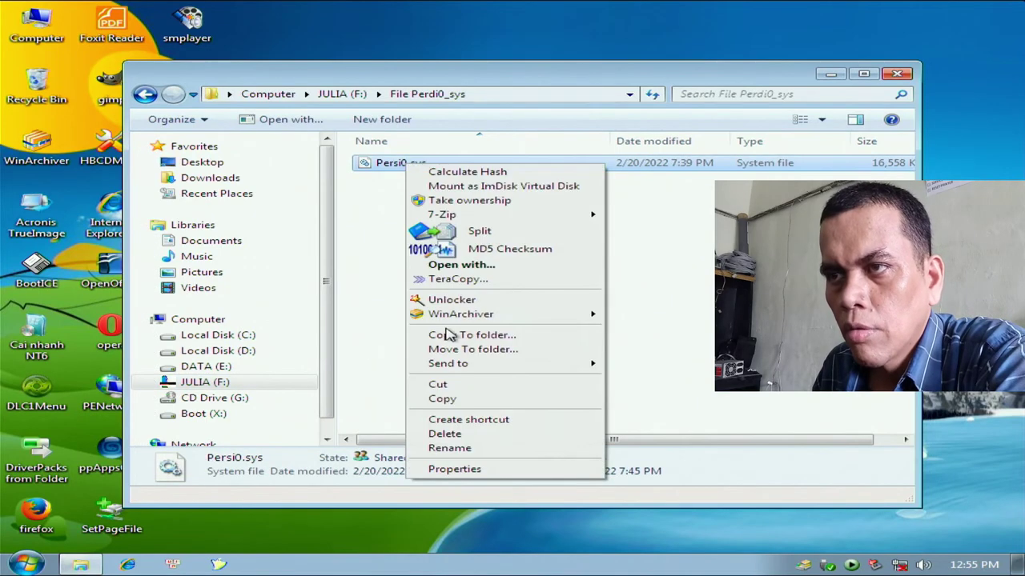
click(442, 400)
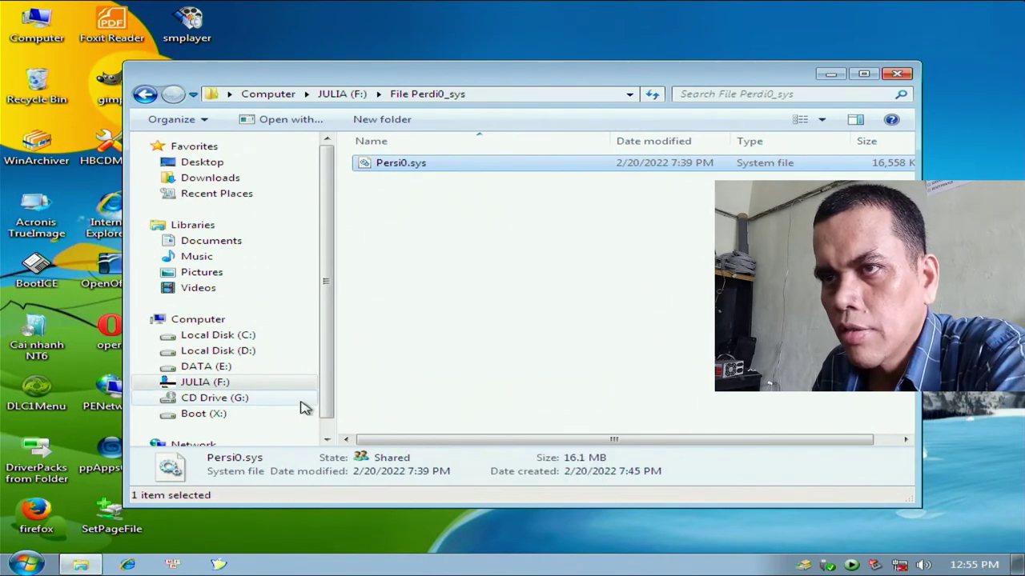
click(217, 353)
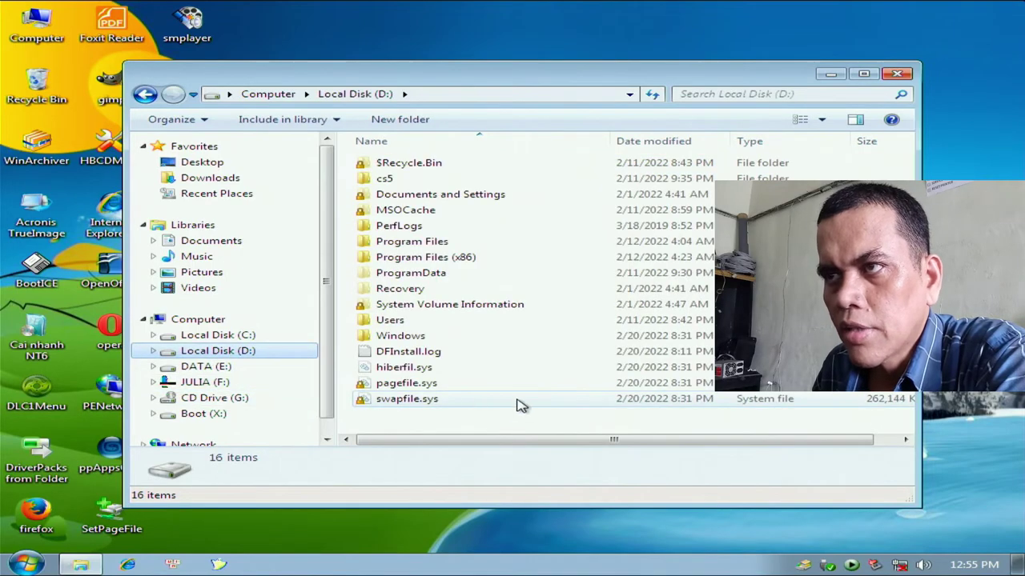
right_click(544, 403)
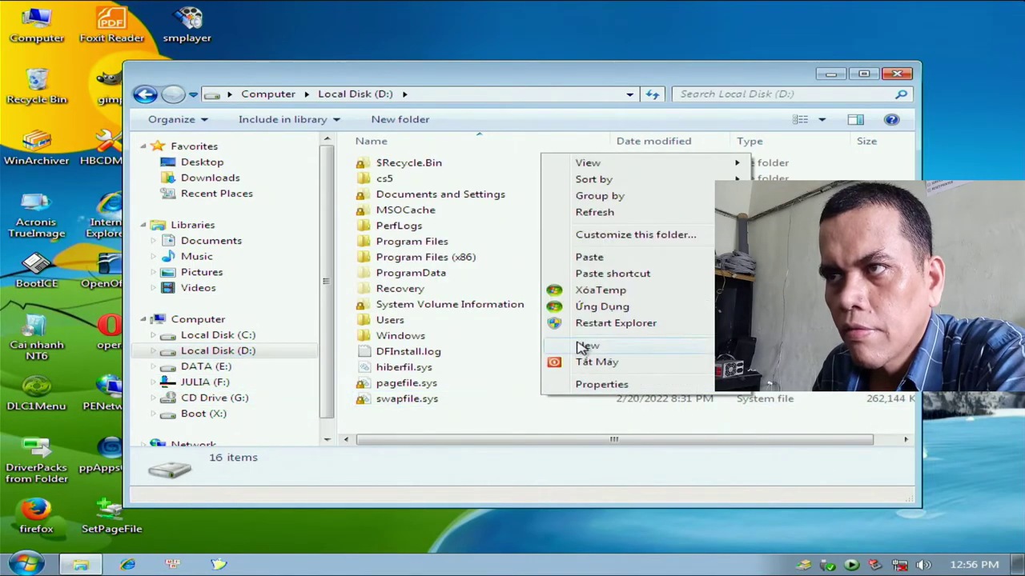
click(607, 264)
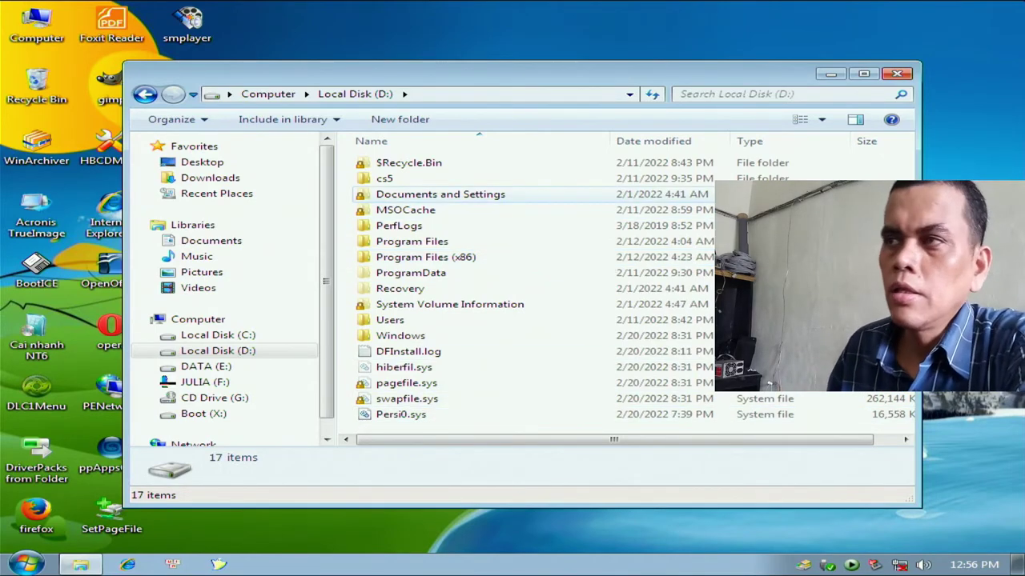
- Close the file window and restart the computer into Windows 10
click(903, 76)
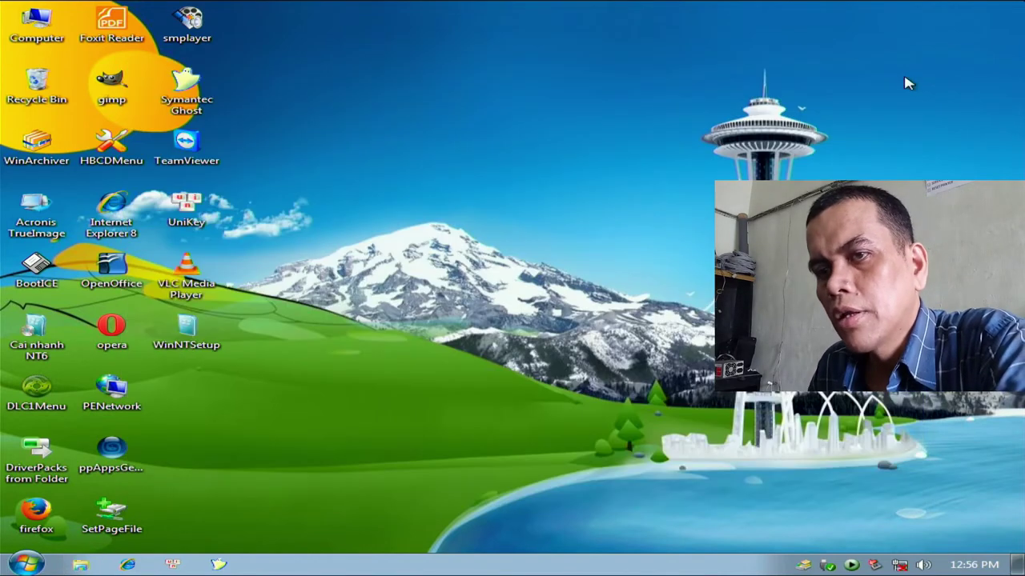
click(24, 564)
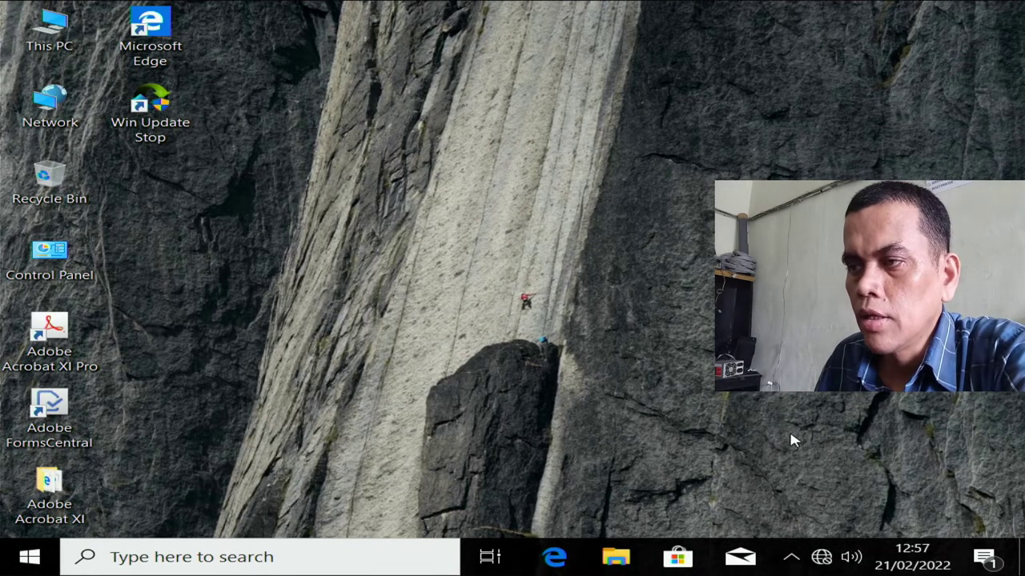
- Check the hidden notification-area icons for Deep Freeze and open This PC in File Explorer
click(793, 558)
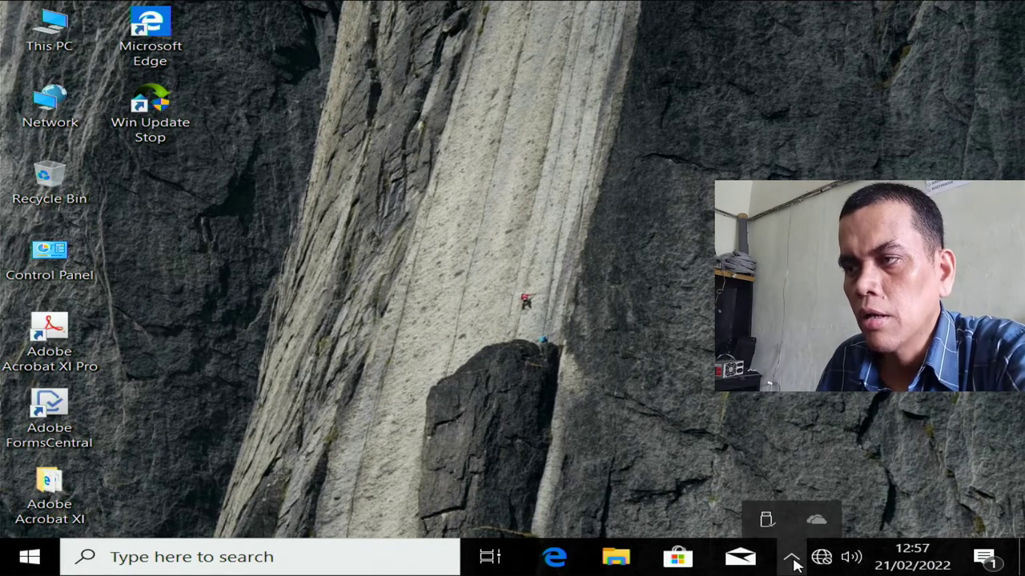
click(792, 559)
click(793, 558)
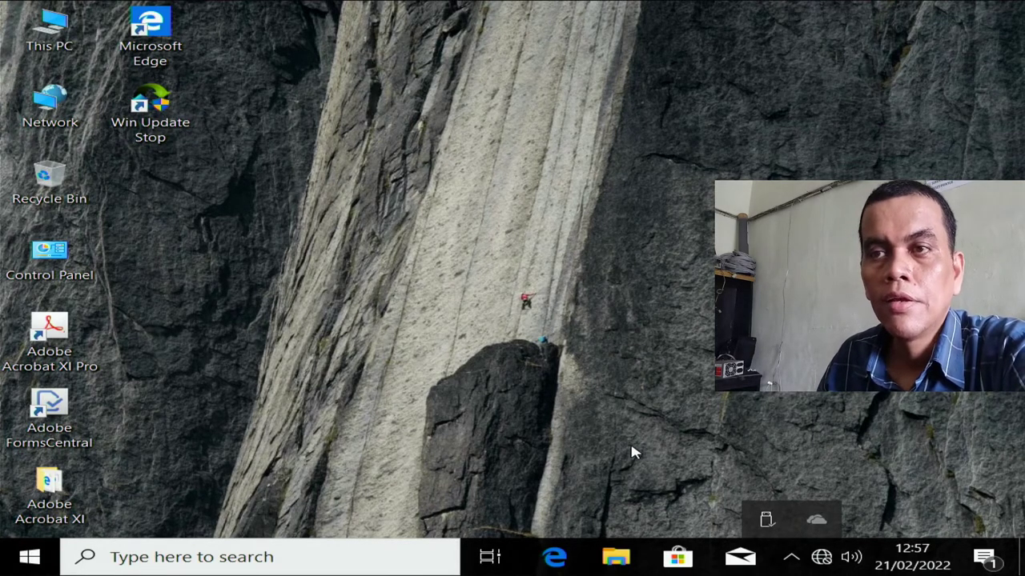
key(super+e)
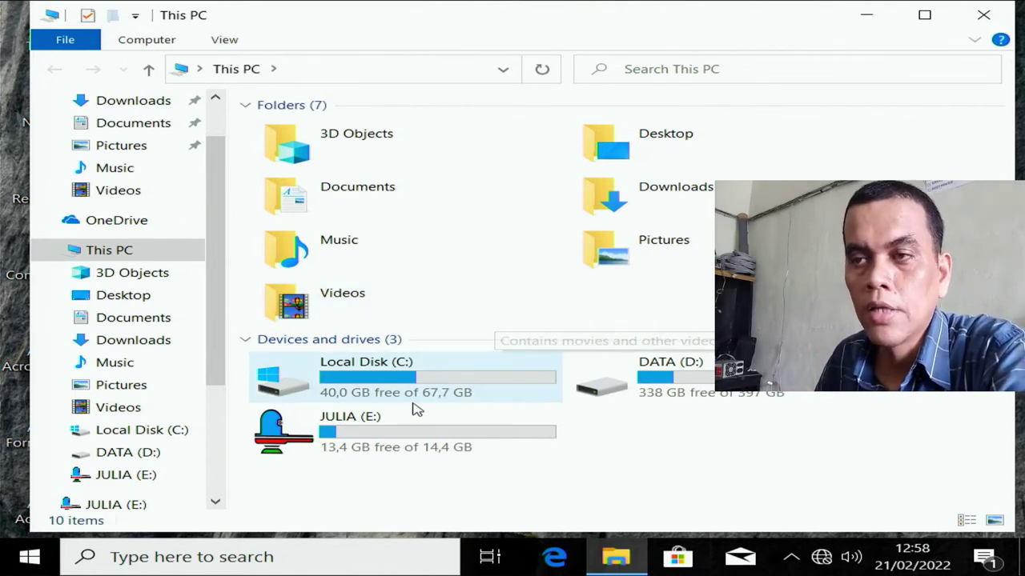
- Run DFStd with administrator permission from the DEEP FREEZE 8.5 folder on JULIA (E:) and uninstall Deep Freeze Standard
mouse_move(362, 437)
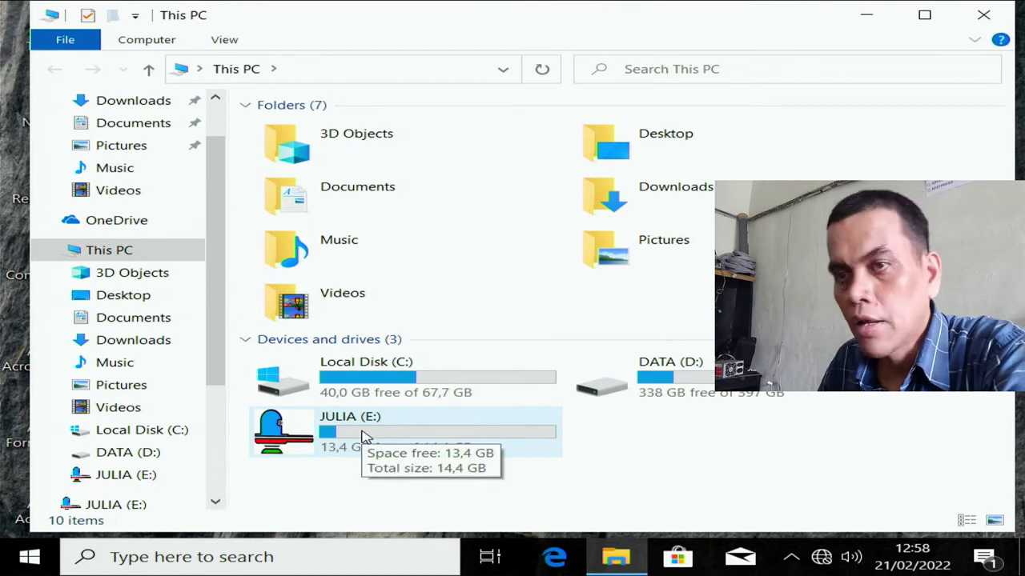
click(125, 474)
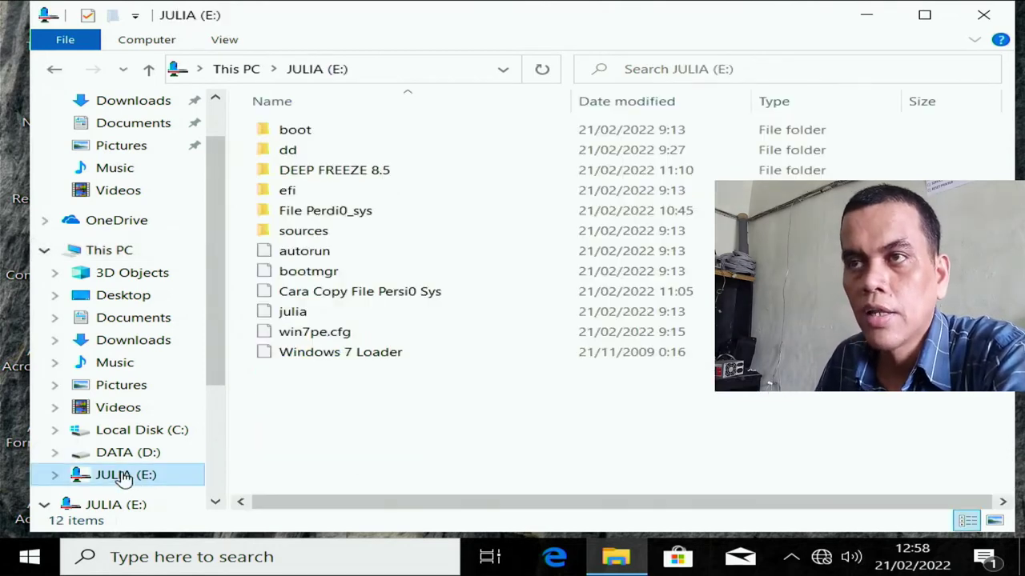
double_click(377, 170)
double_click(332, 131)
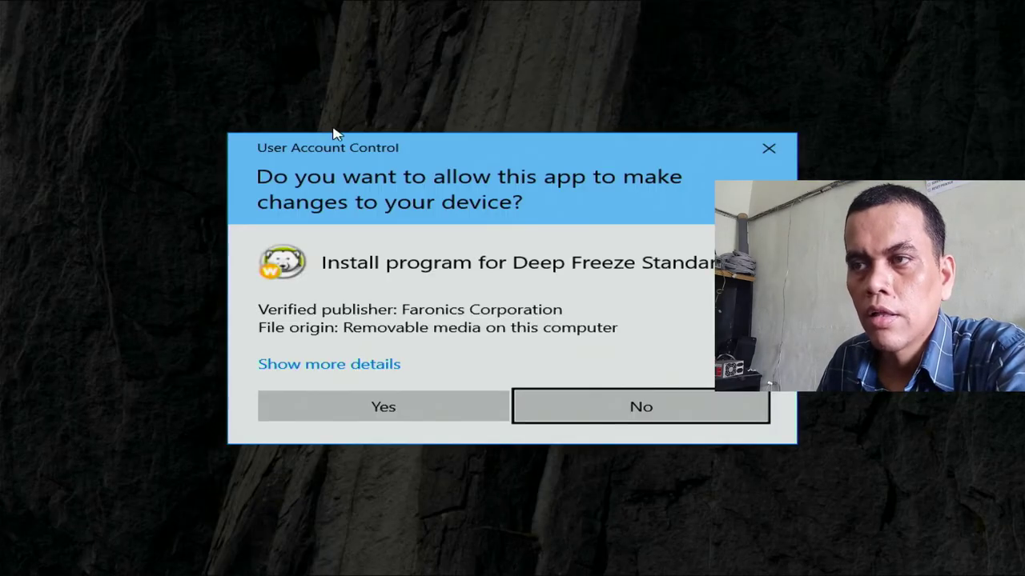
click(420, 407)
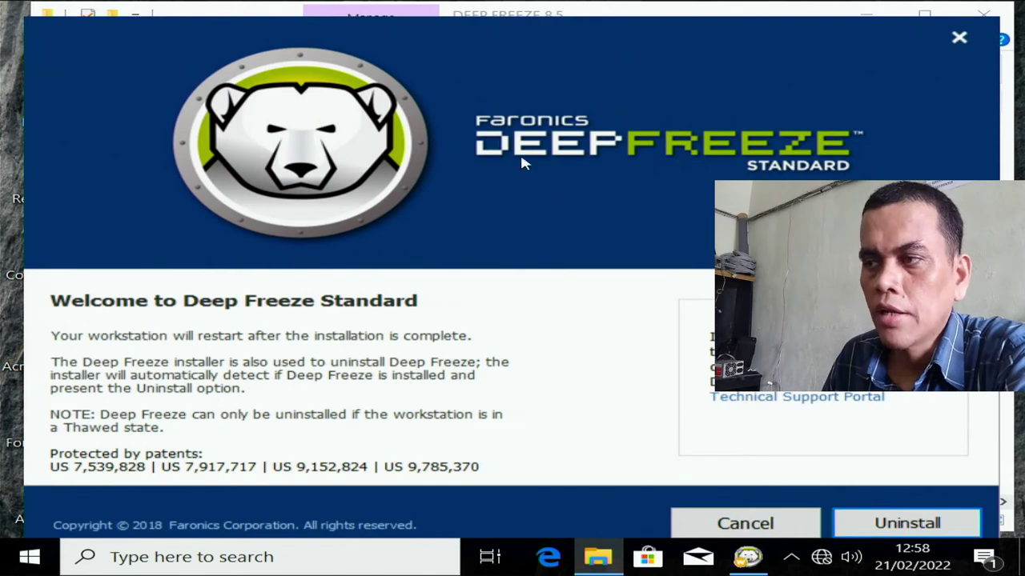
click(885, 524)
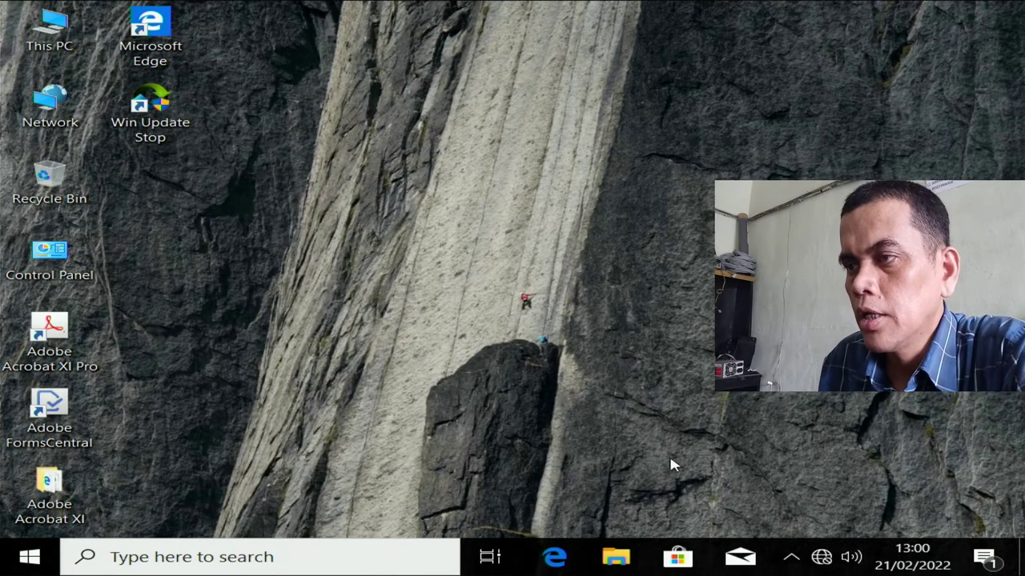
- Check the hidden notification-area icons for any remaining Deep Freeze icon after the restart
click(791, 556)
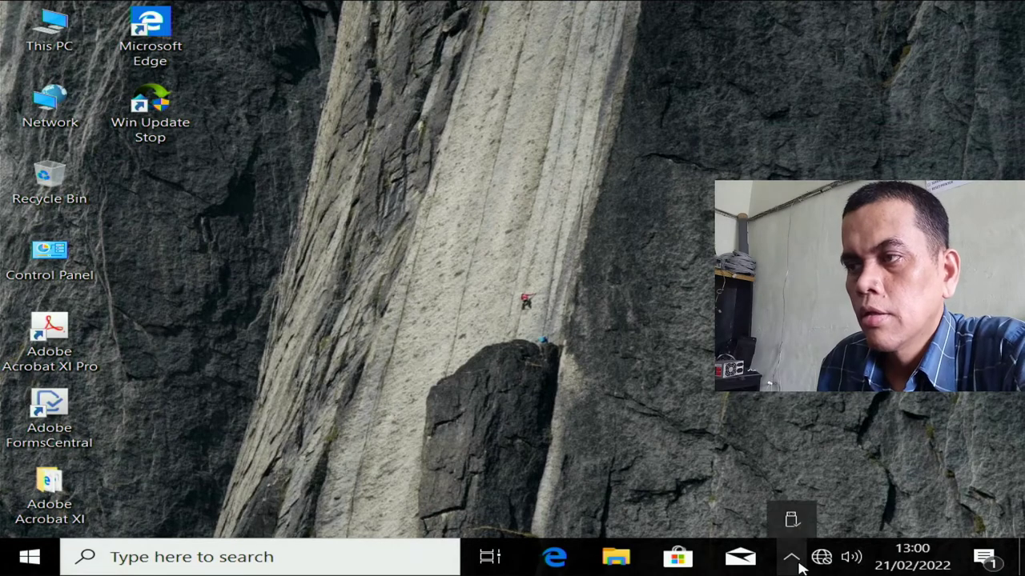
click(702, 423)
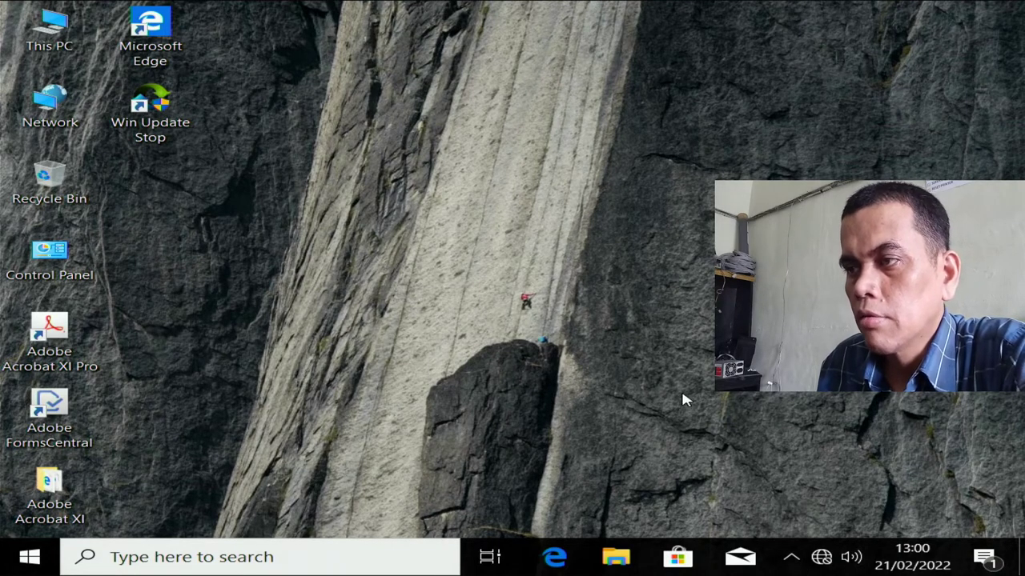
click(793, 558)
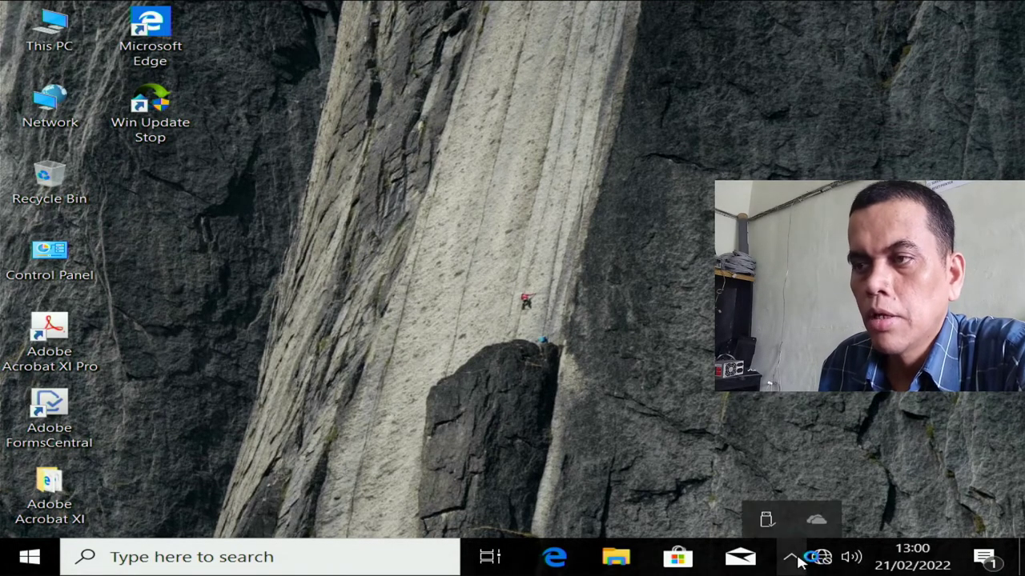
- Run DFStd again from the DEEP FREEZE 8.5 folder on JULIA (E:) to check whether it offers installation or removal, and close the installer
click(613, 562)
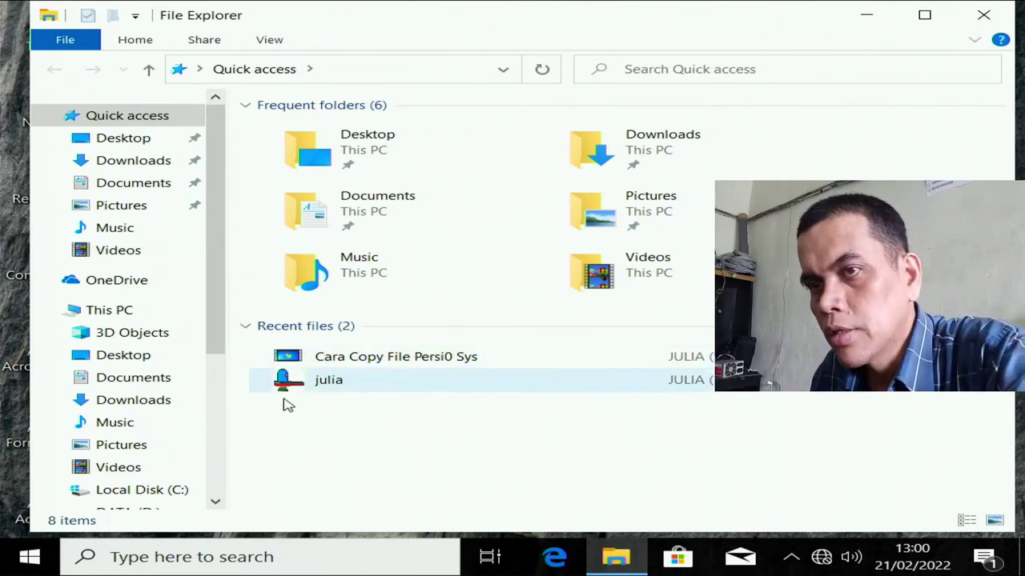
scroll(141, 422, down, 1)
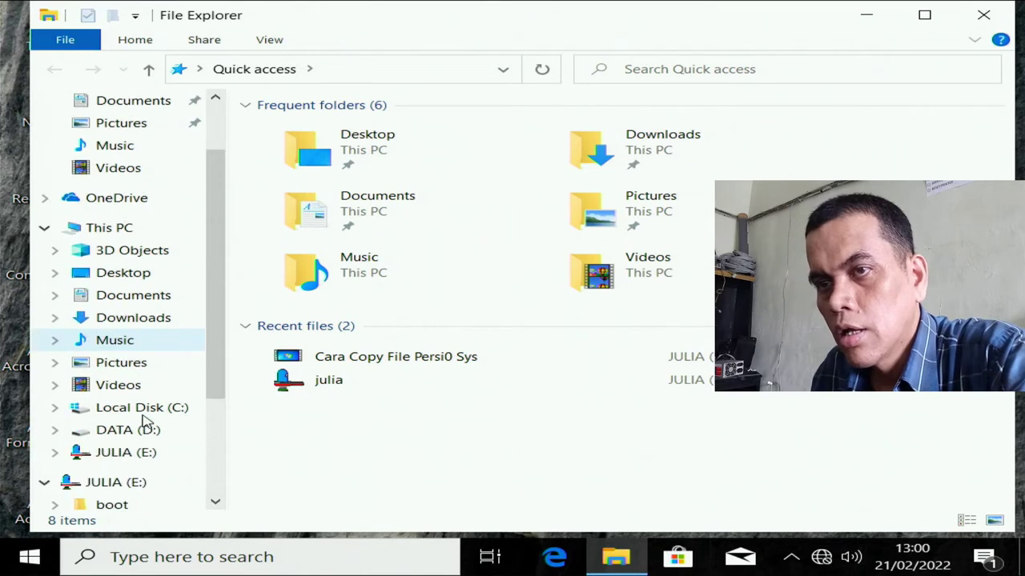
click(128, 454)
double_click(356, 170)
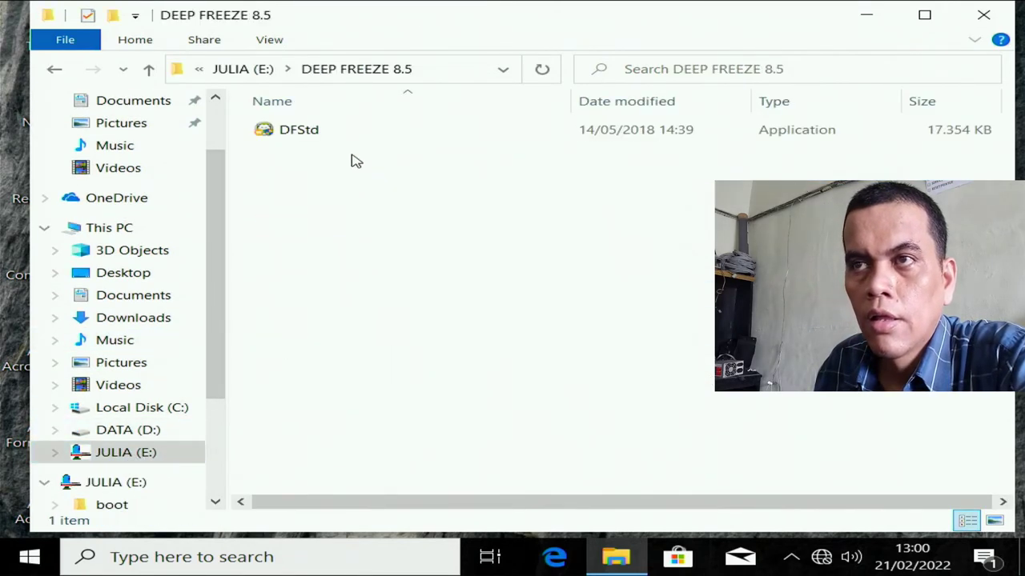
double_click(303, 131)
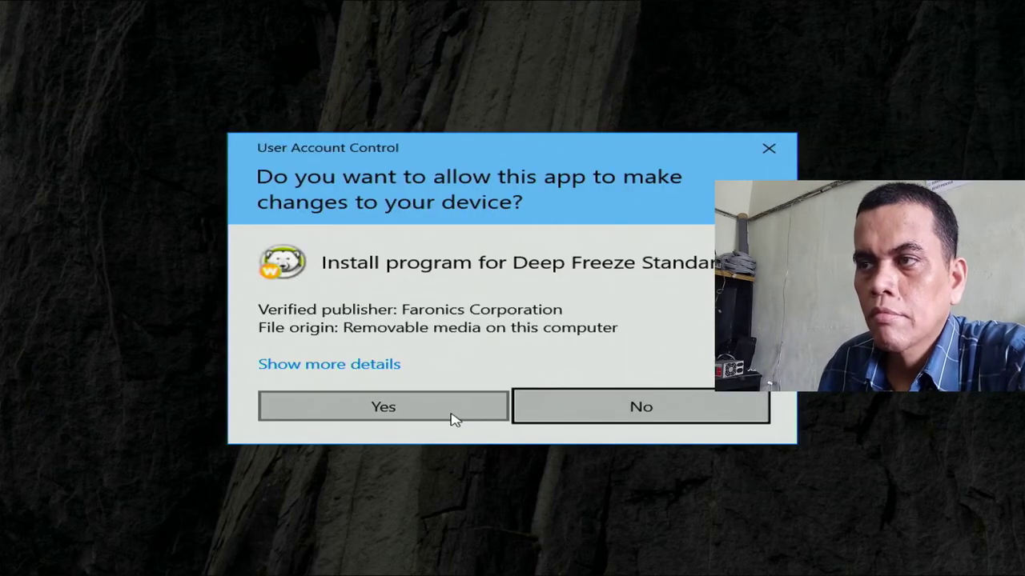
click(451, 416)
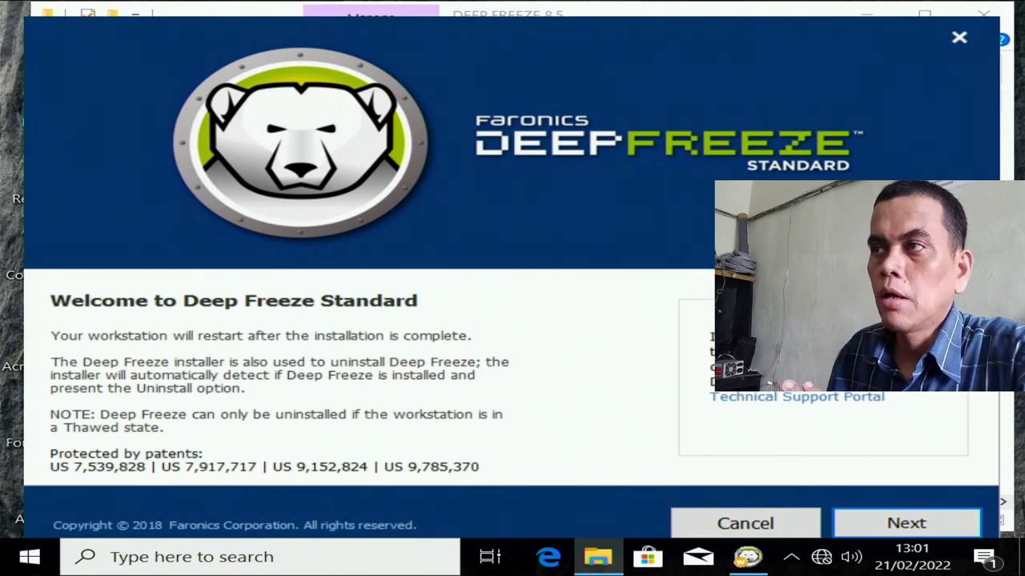
click(960, 40)
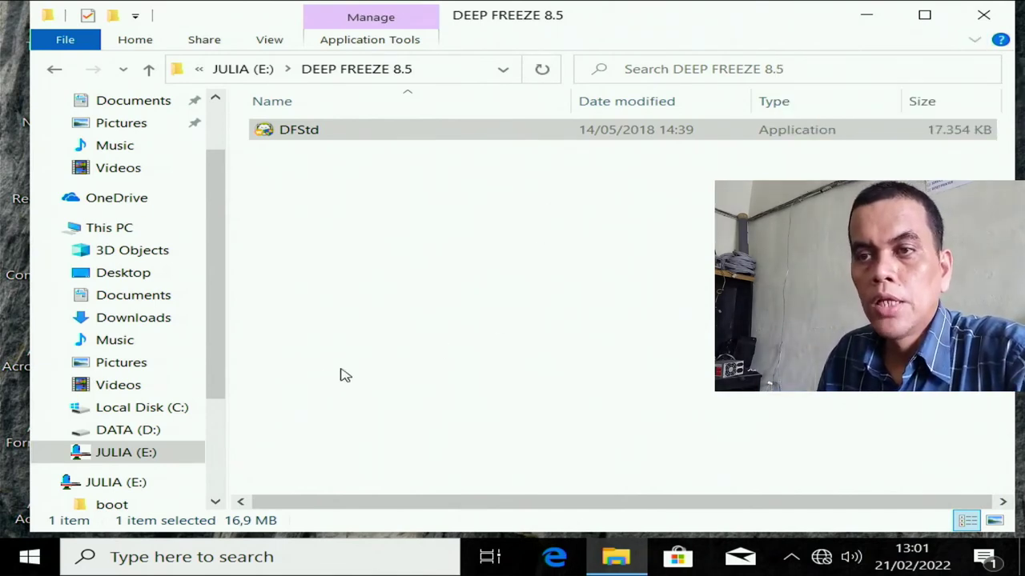
- Inspect the root of Local Disk (C:) for leftover Deep Freeze files and close the file window
click(160, 412)
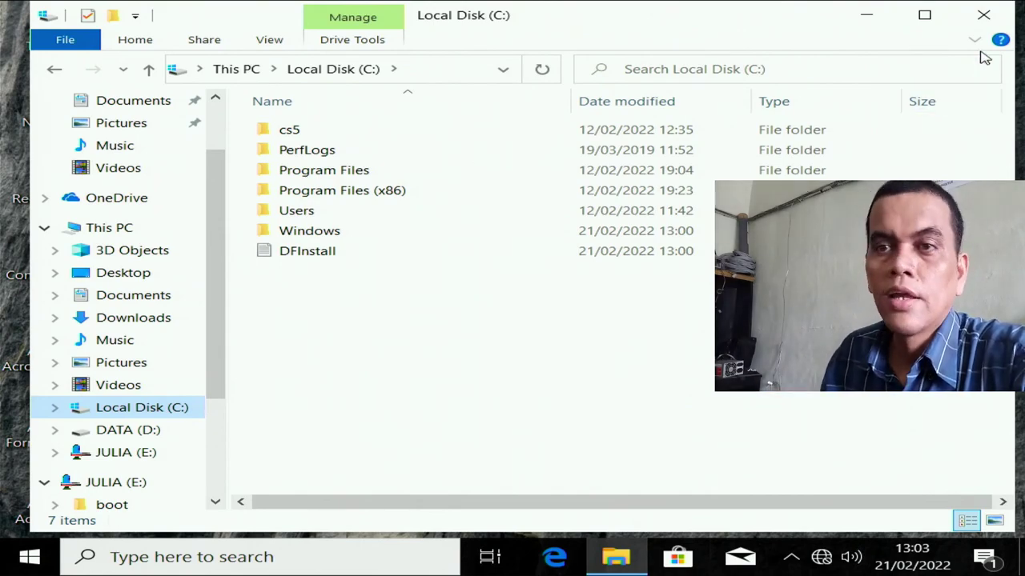
click(985, 15)
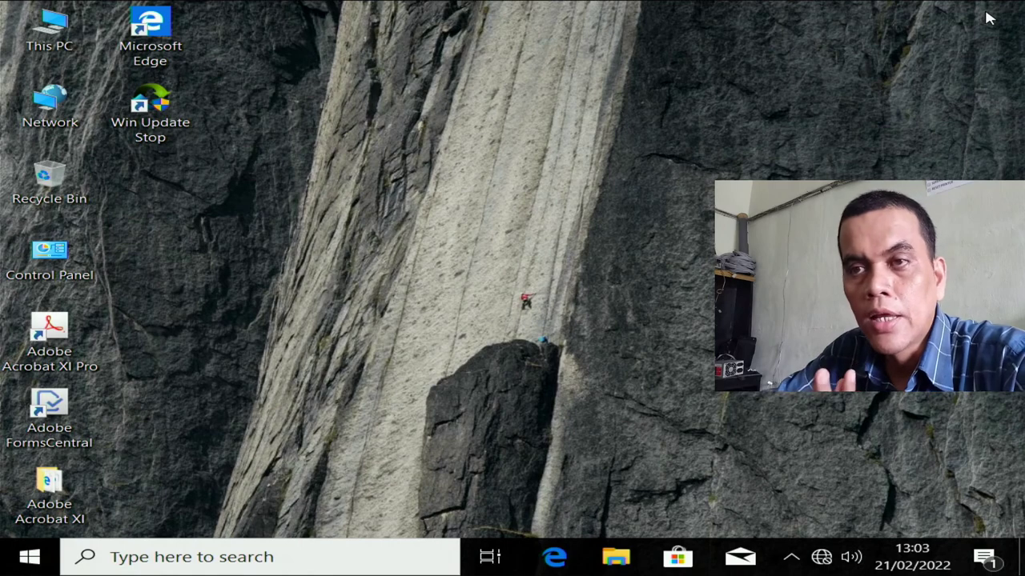